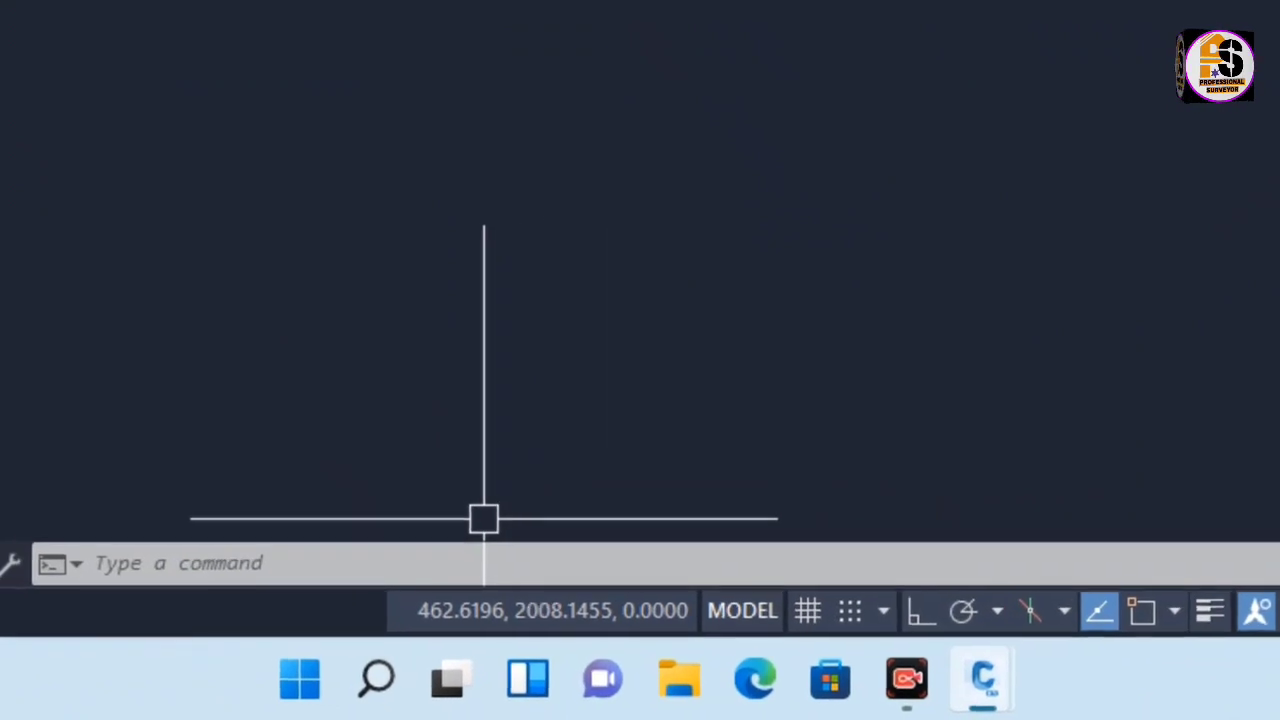
Run the AP (APPLOAD) command to bring up the Load/Unload Applications dialog.
left_click(517, 632)
type("AP")
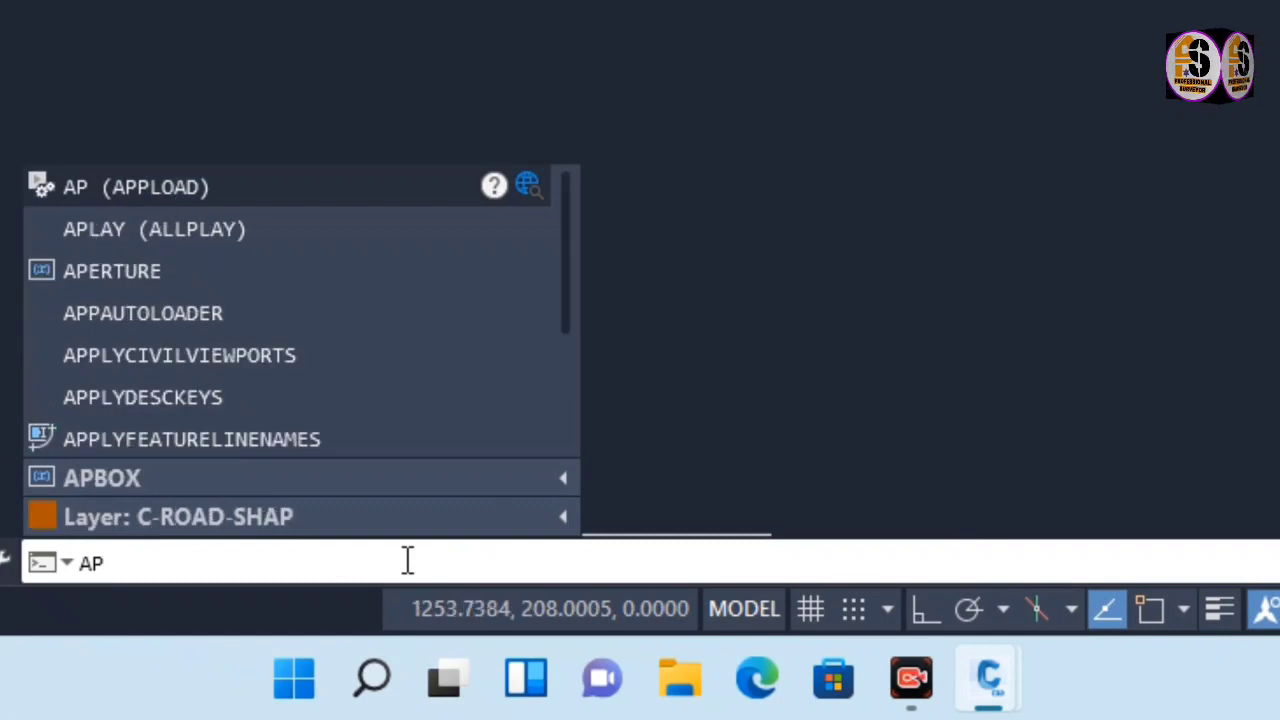
key("Return")
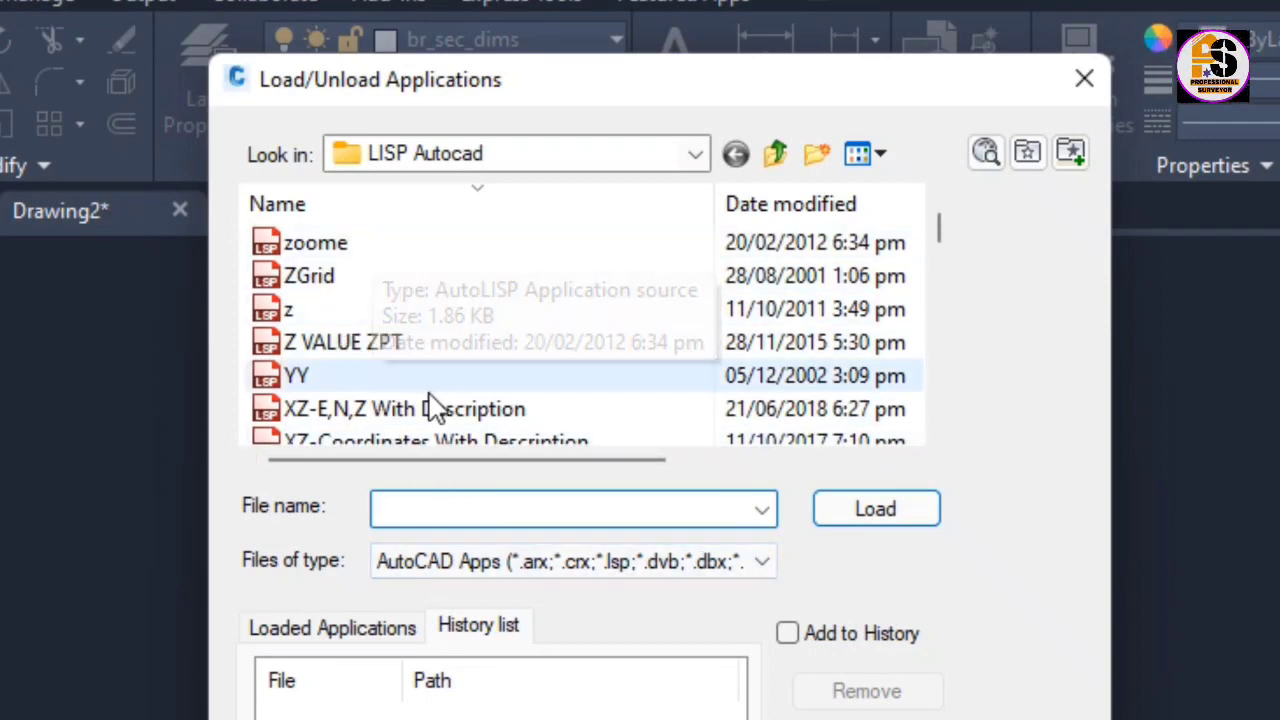
Load DECK.LSP from the LISP Autocad folder.
left_click(562, 160)
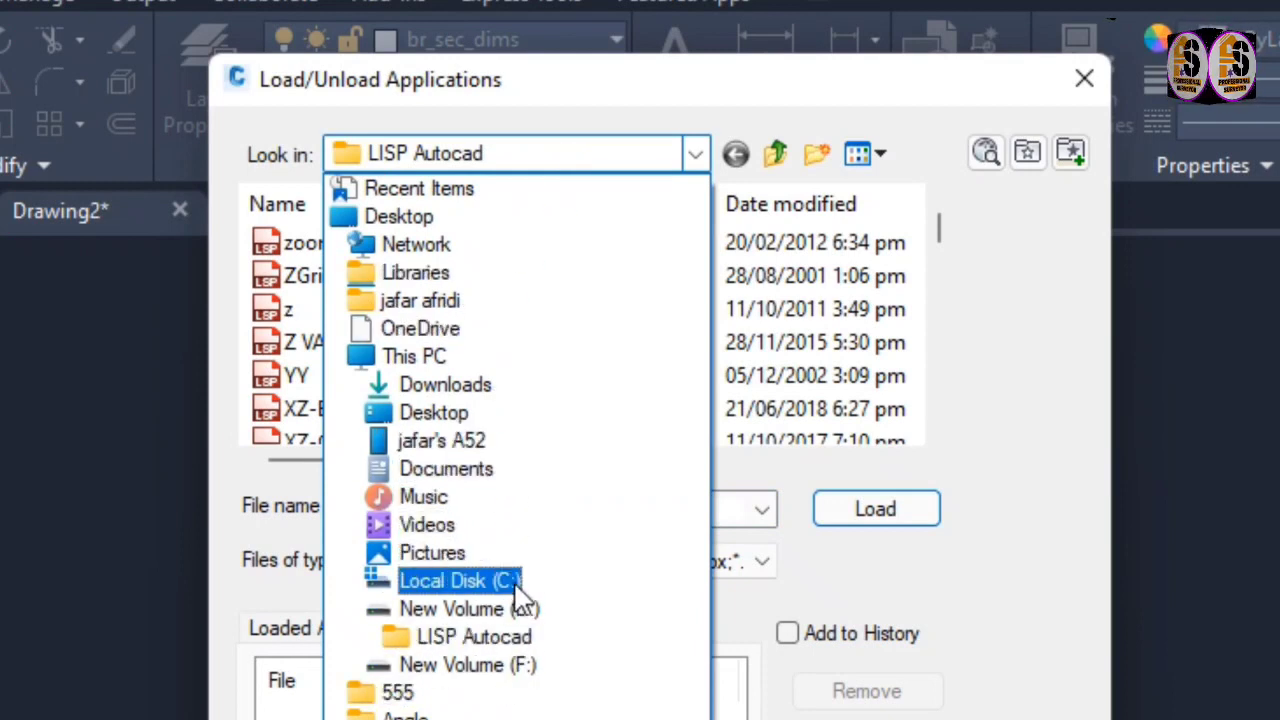
left_click(555, 645)
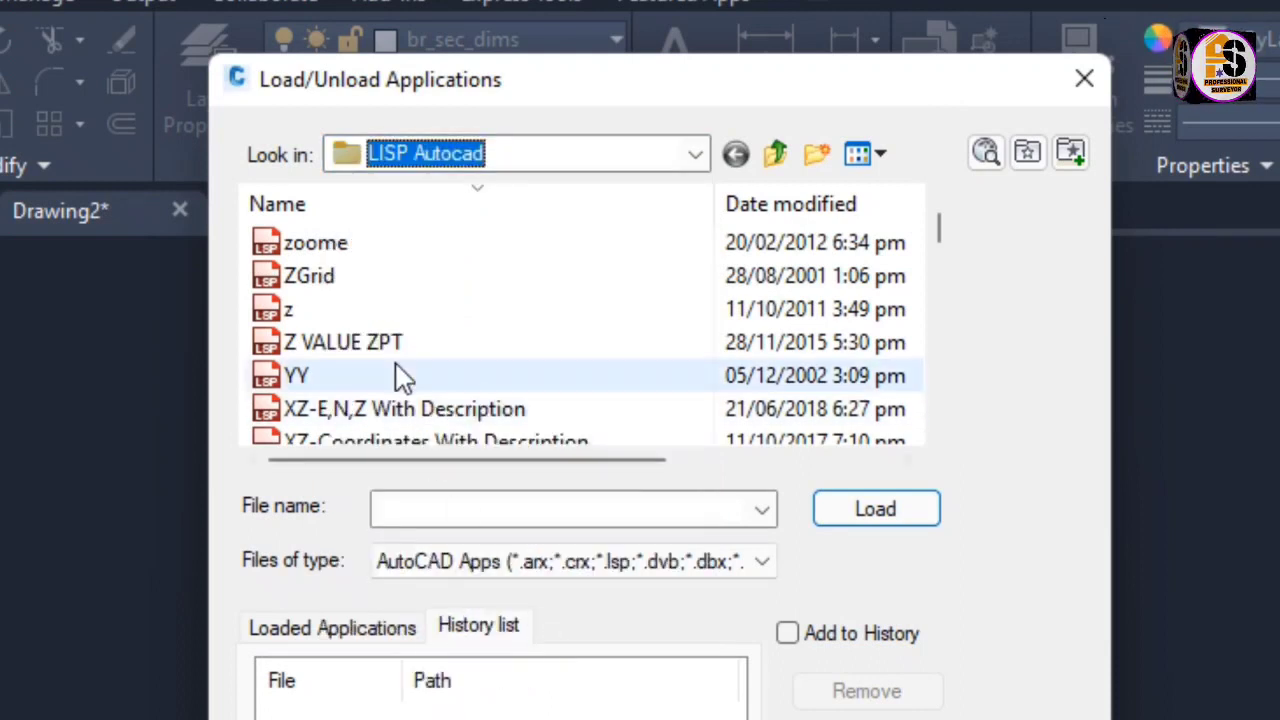
scroll(500, 340, "down", 4)
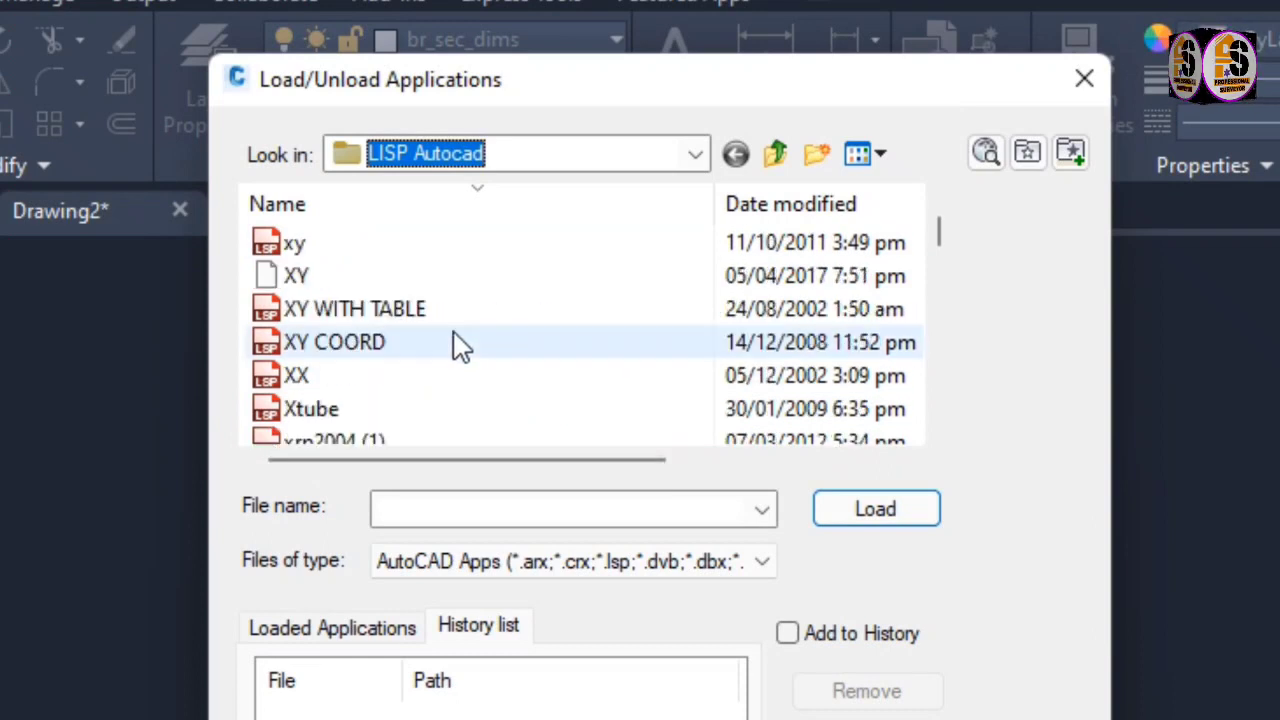
scroll(400, 330, "down", 4)
left_click(440, 508)
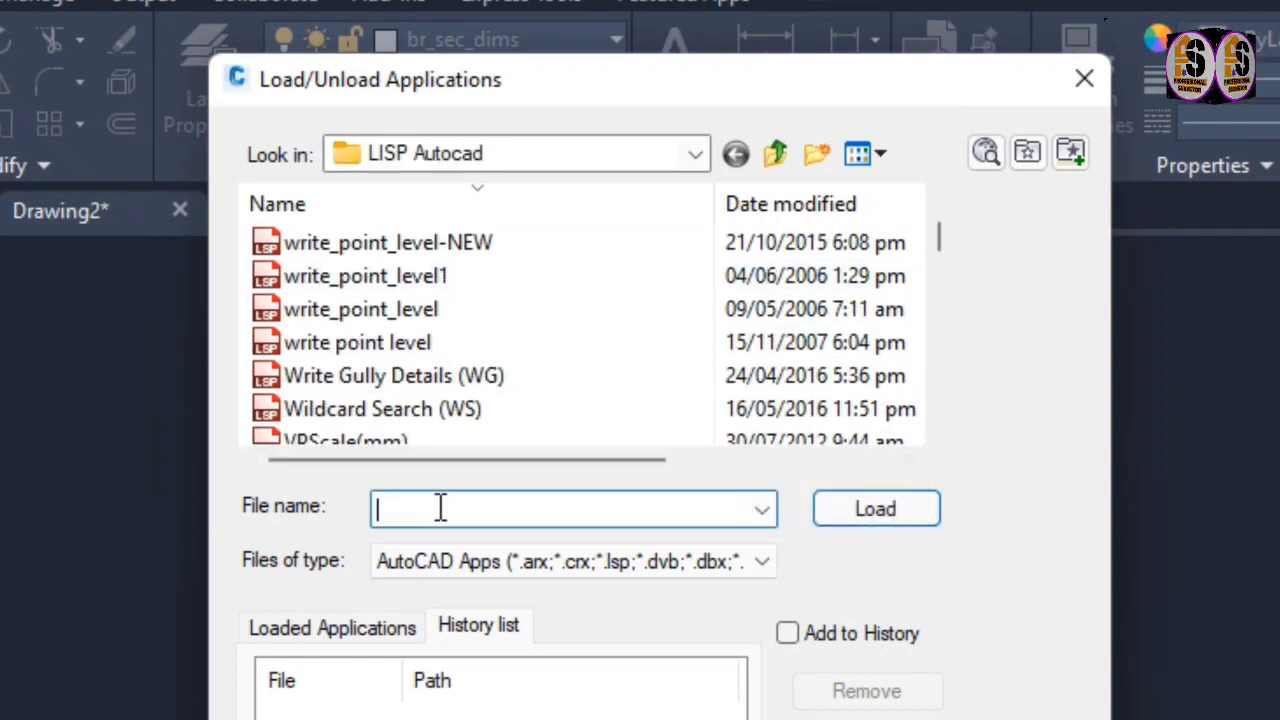
type("D")
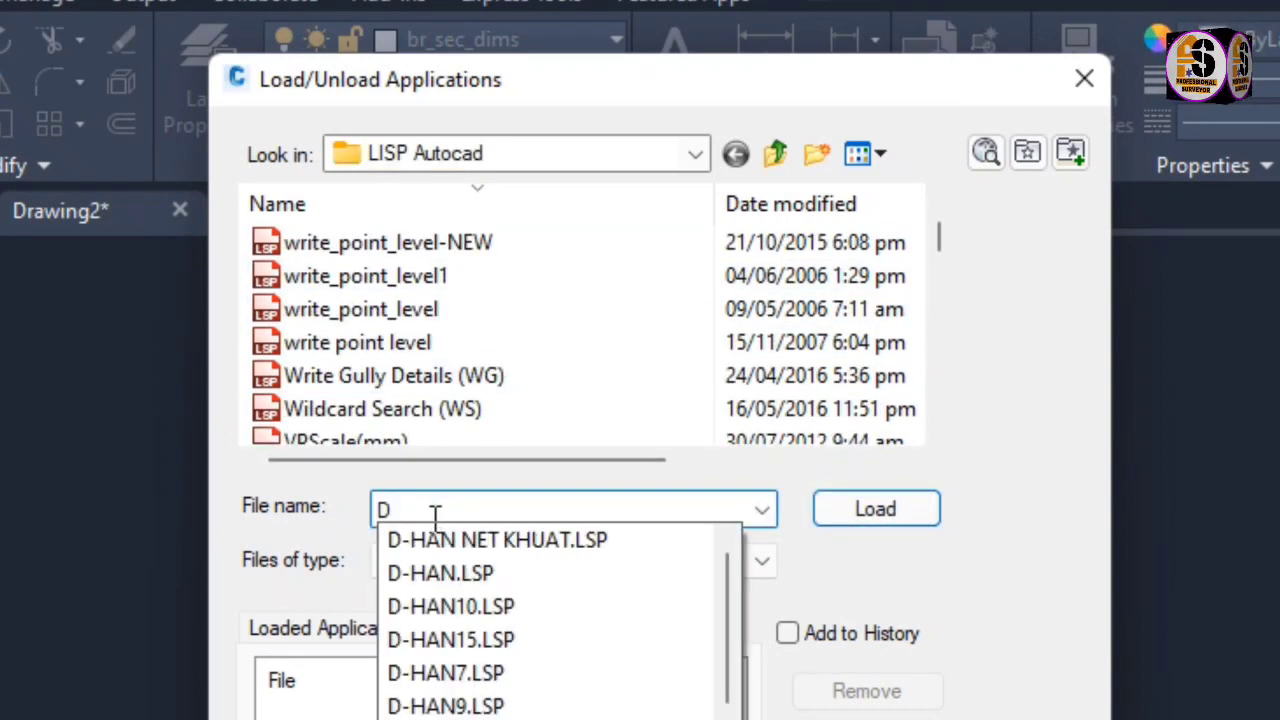
type("EC")
type("K")
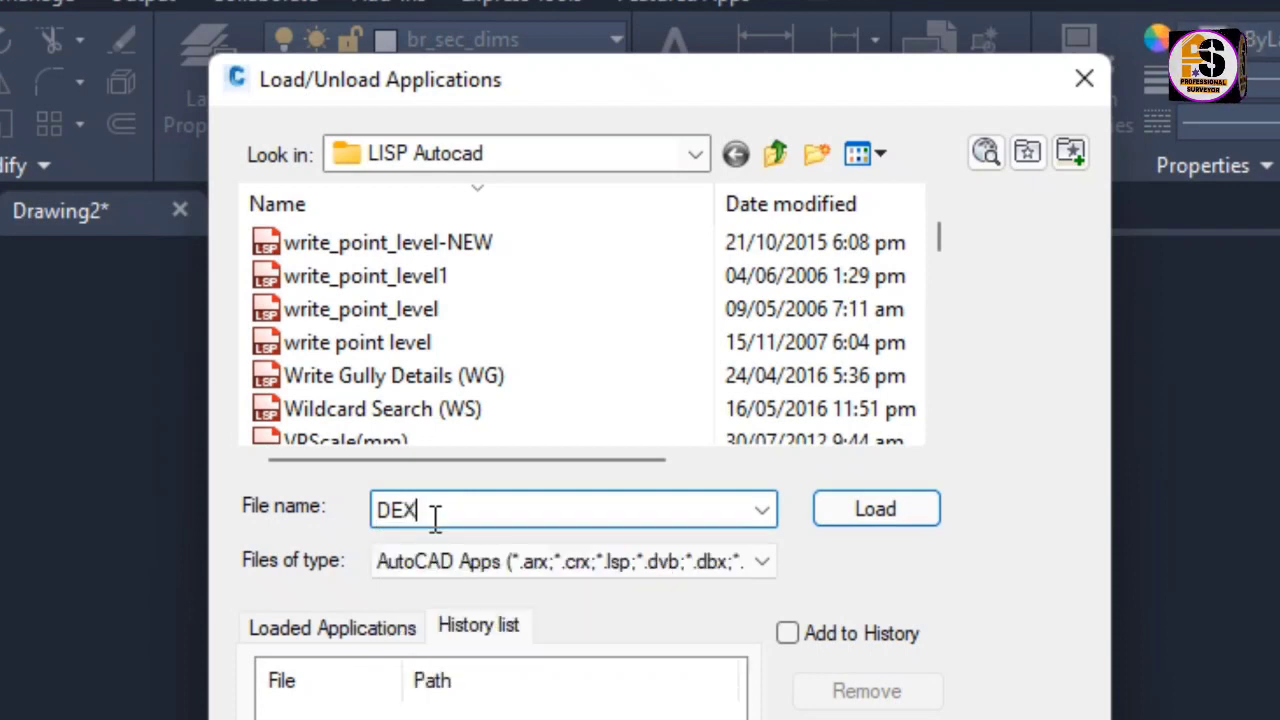
key("BackSpace")
type("CK")
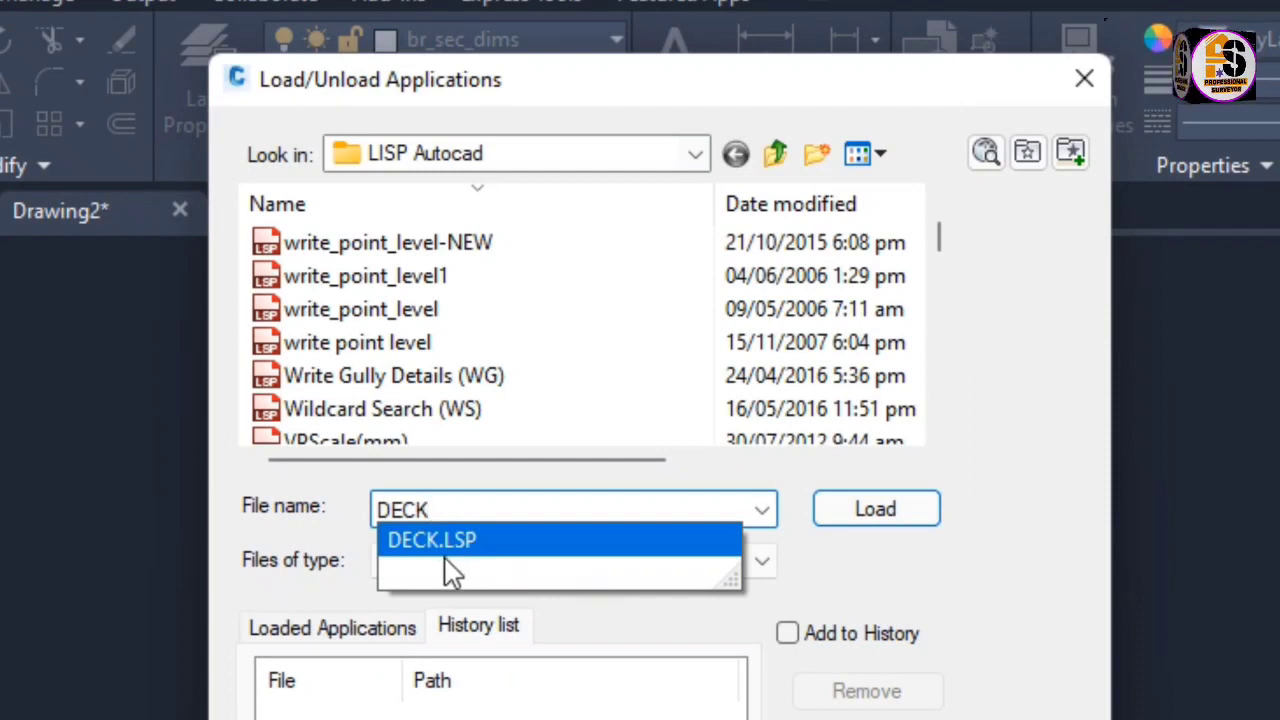
left_click(600, 548)
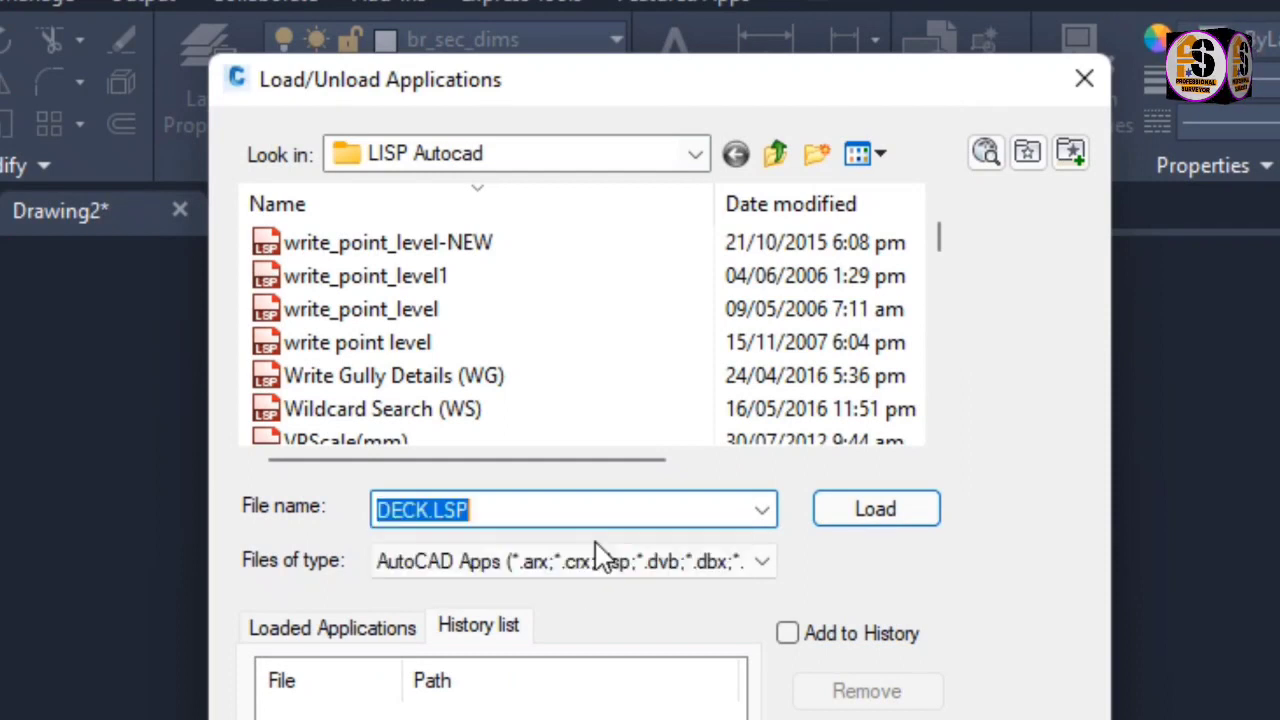
left_click(846, 515)
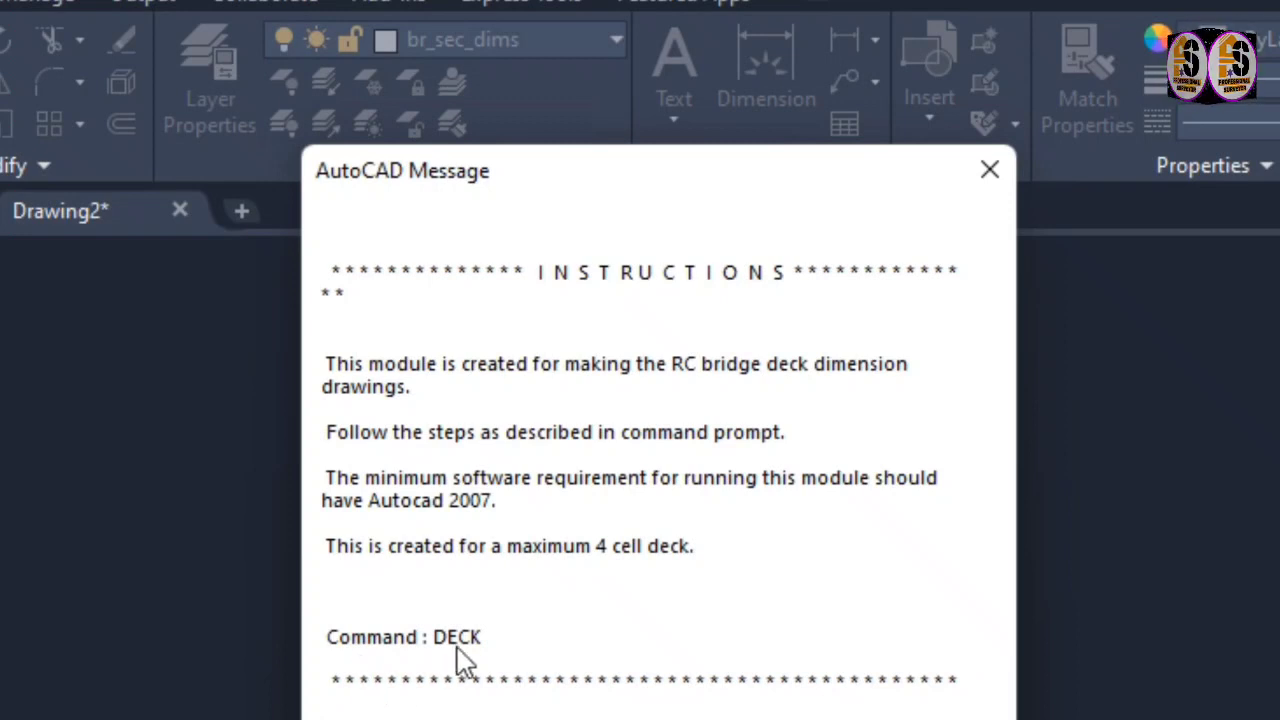
Close the DECK routine's instructions message.
key("Return")
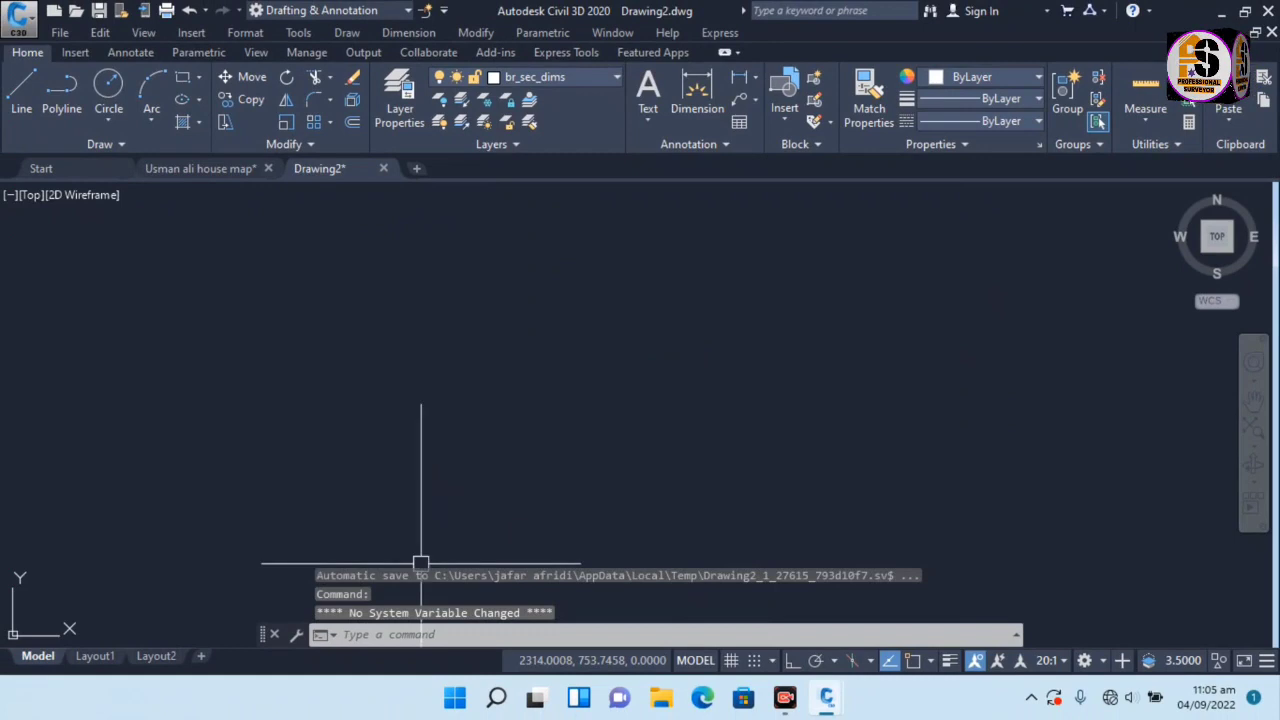
Launch the DECK command from the command line so it prompts for deck width.
left_click(408, 634)
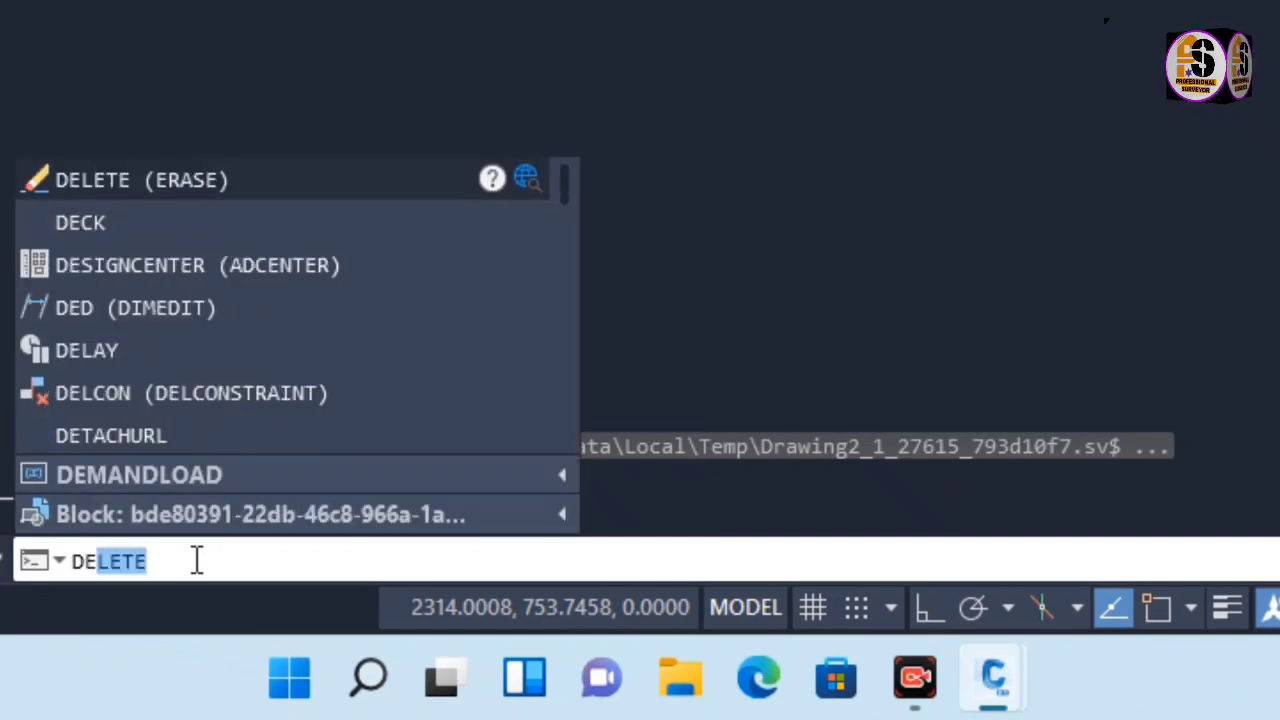
type("c")
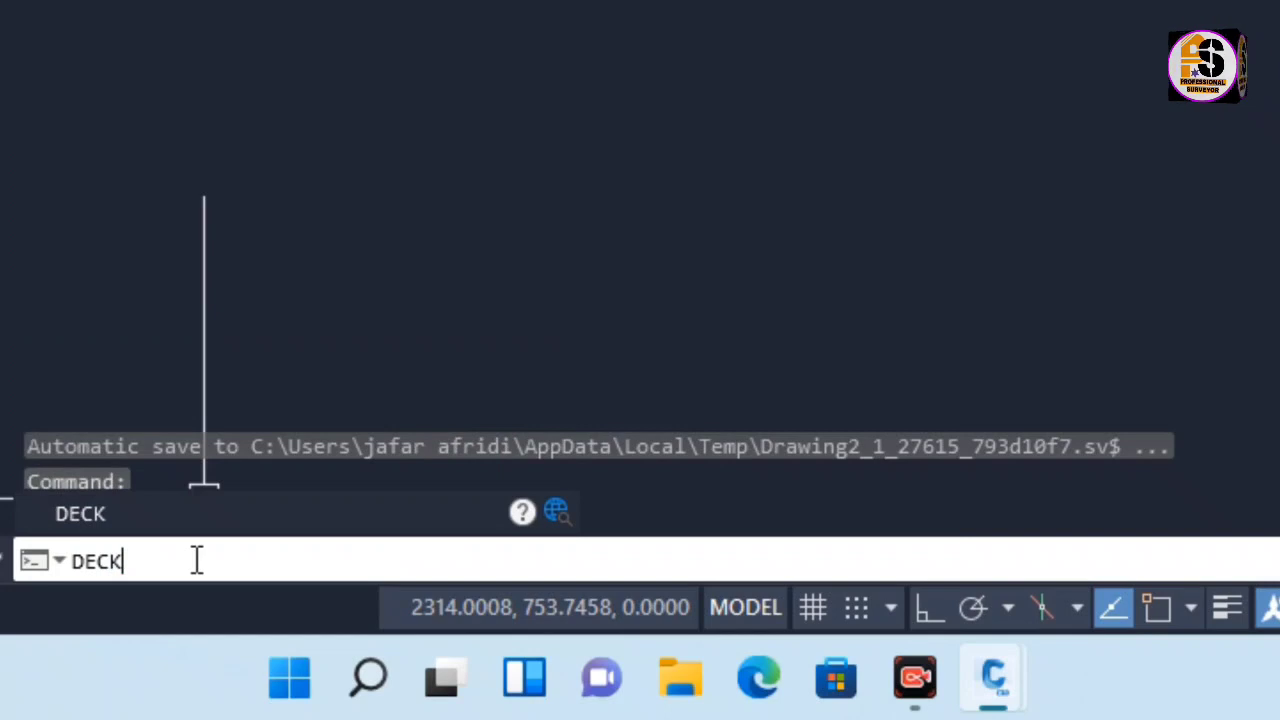
key("Return")
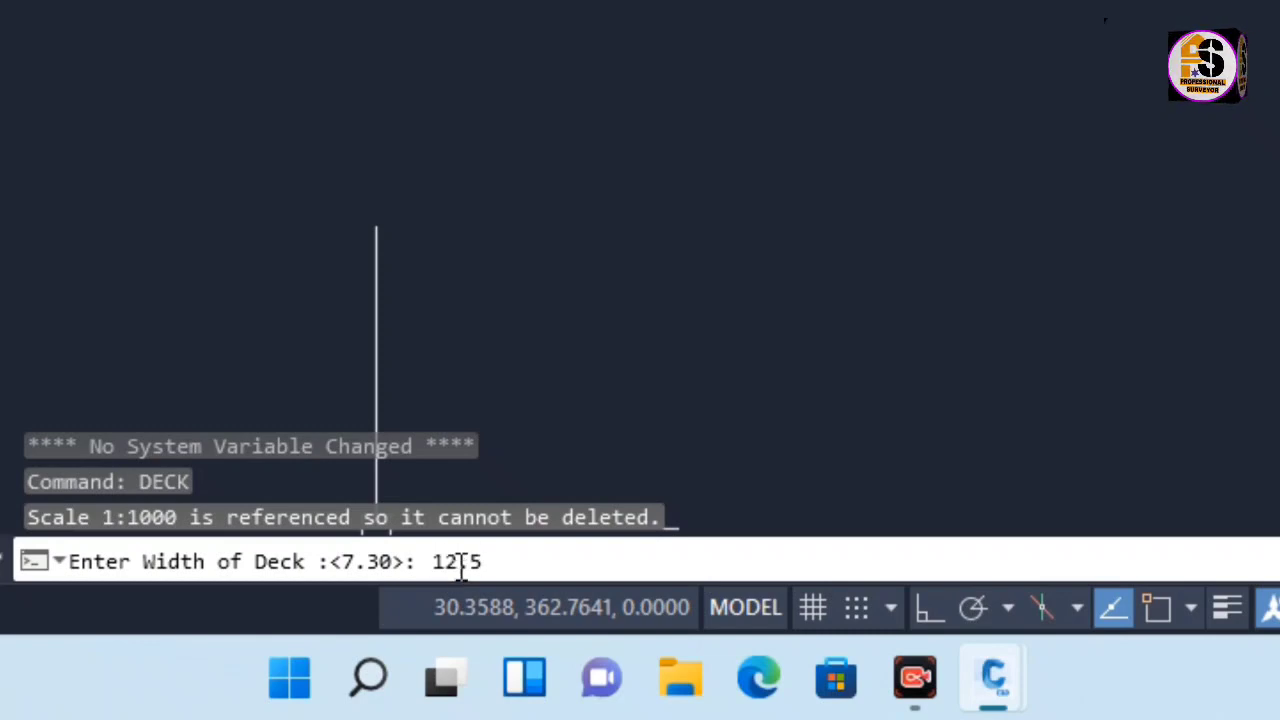
Answer the DECK prompts: width 12.5, depth 1.8, cantilever width 1, and 3 cells.
key("Return")
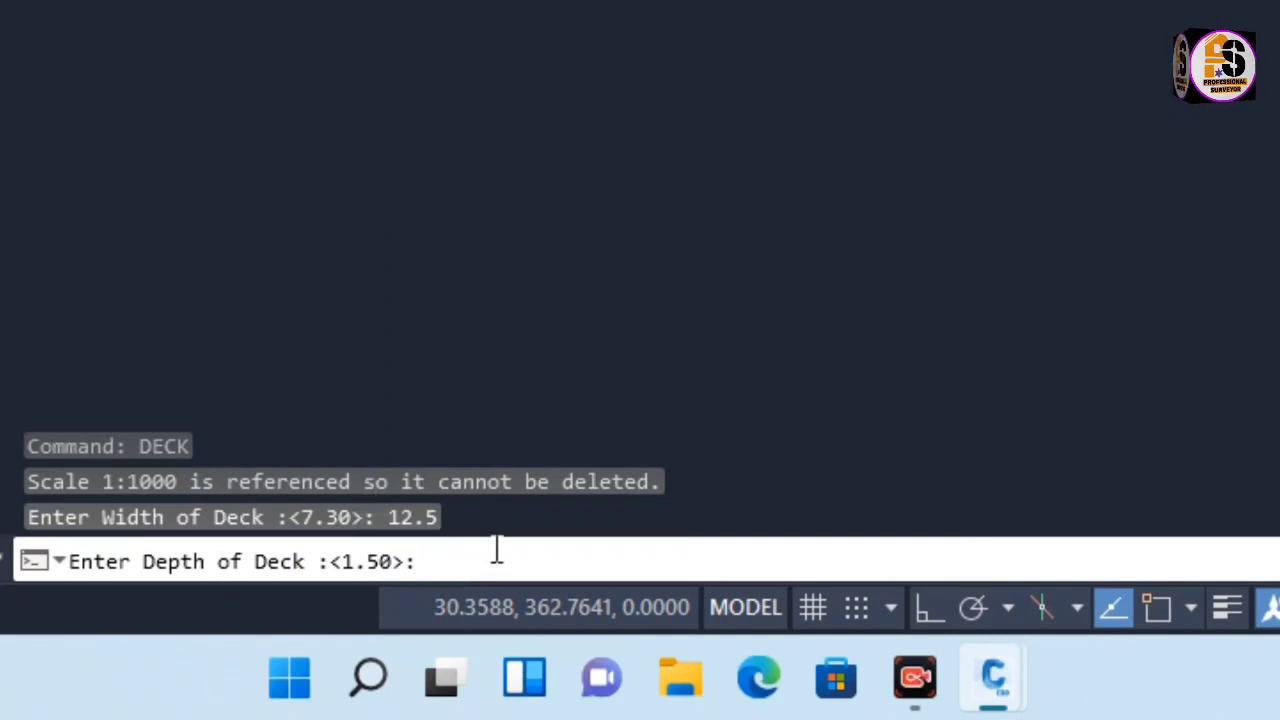
type("2")
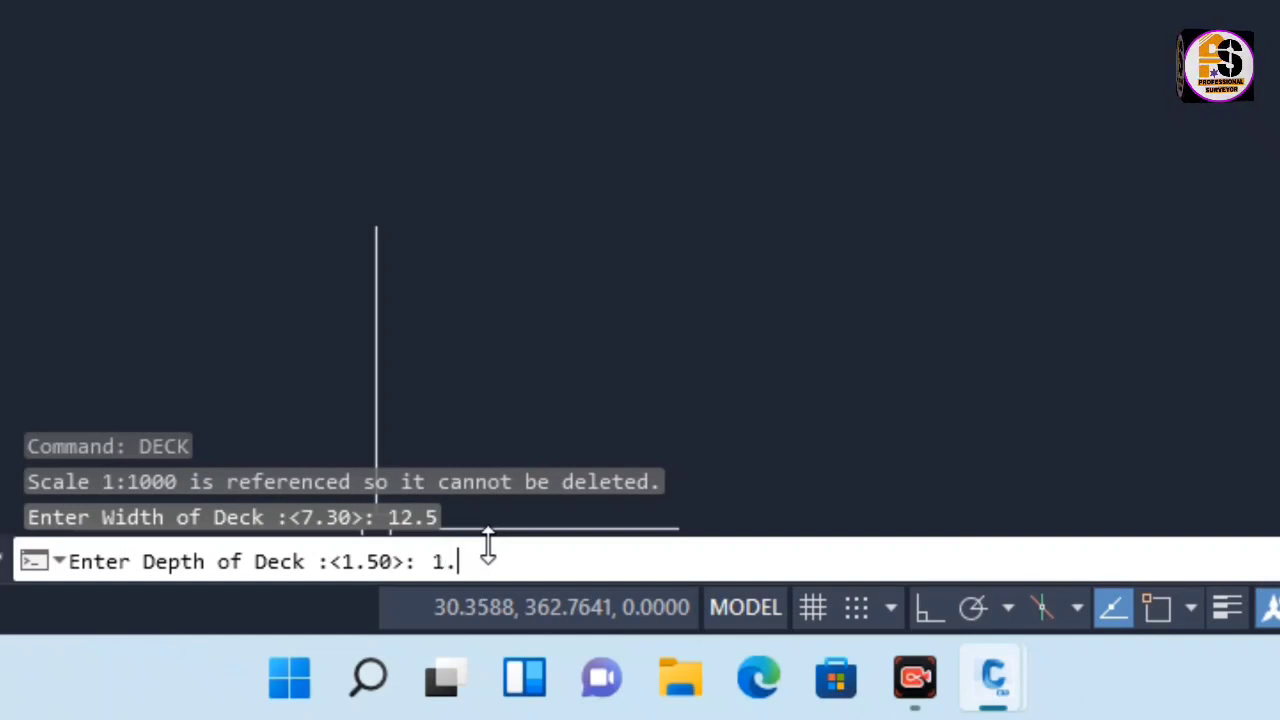
type("8")
key("Return")
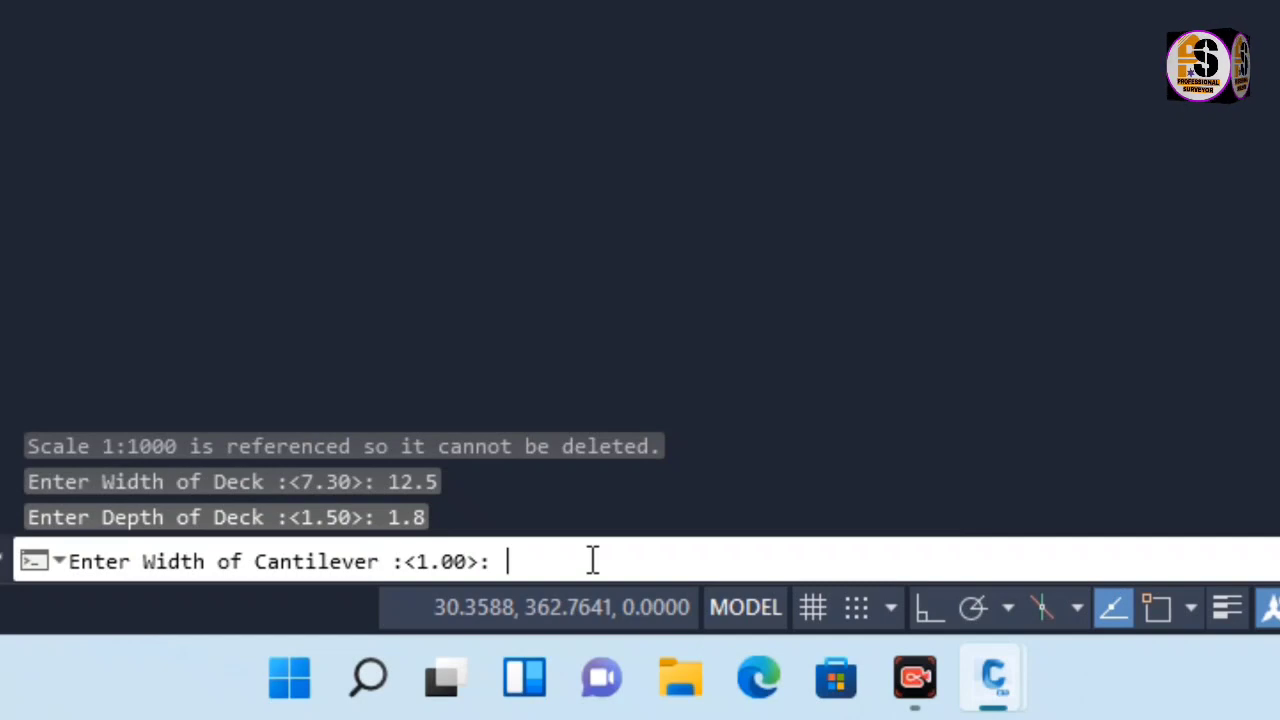
type("1")
key("Return")
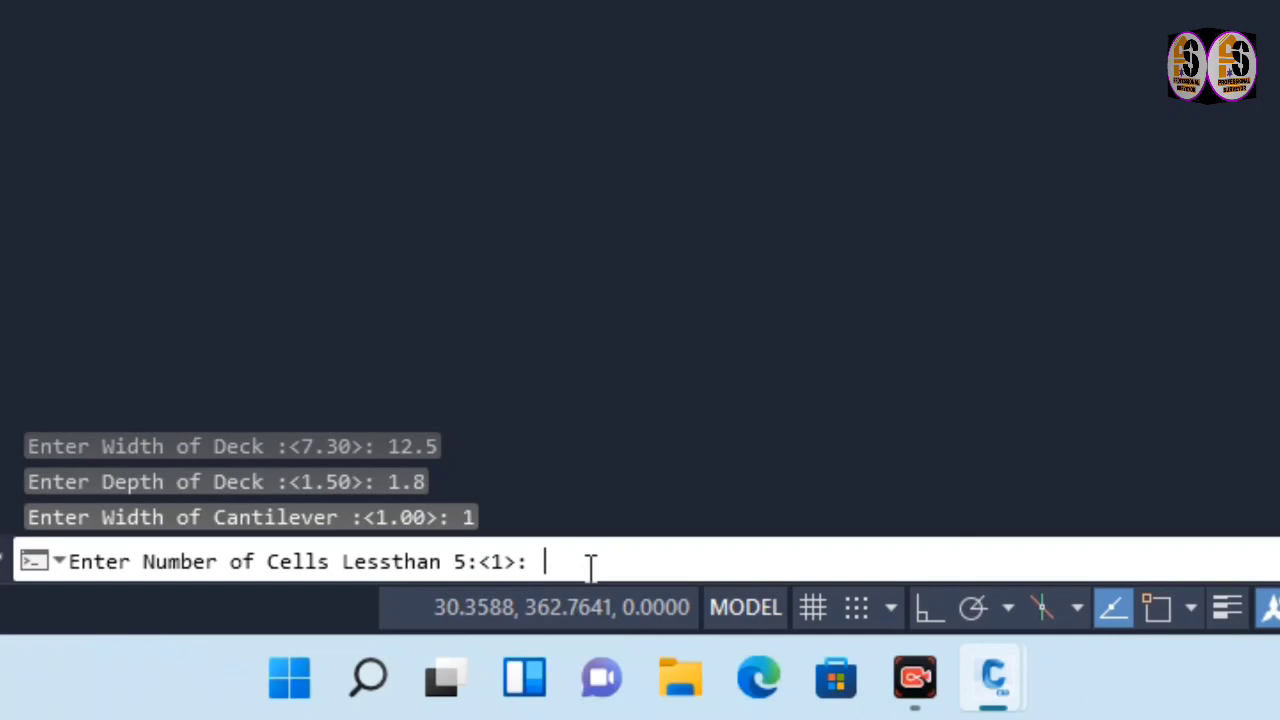
type("3")
key("Return")
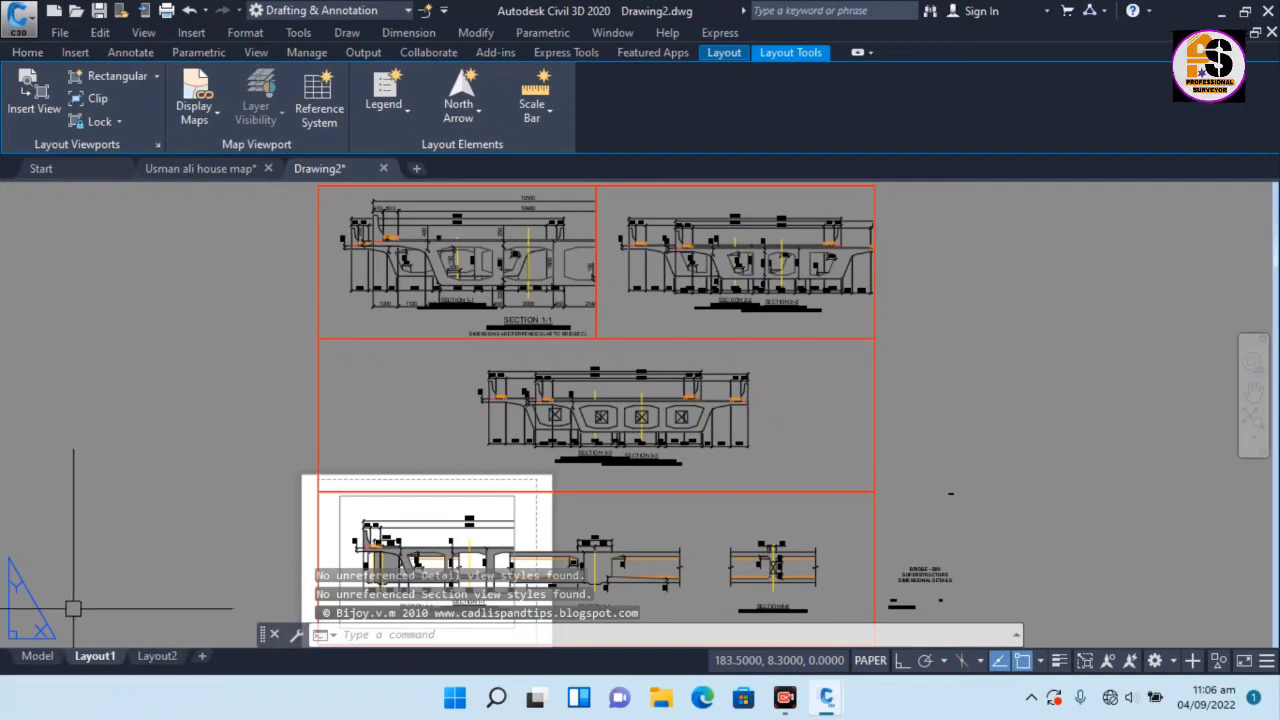
Switch to model space and zoom in on the Section 1-1 three-cell deck, 12500 wide by 1800 deep.
left_click(38, 662)
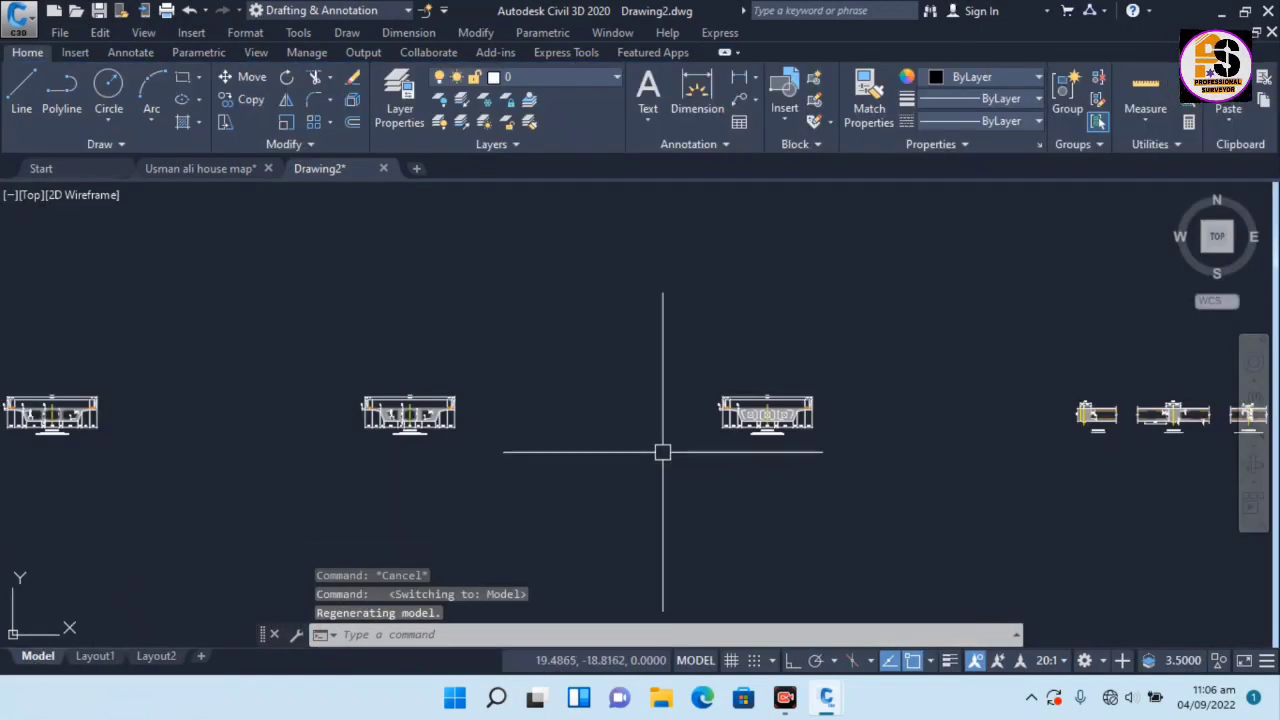
scroll(249, 443, "up", 5)
scroll(277, 382, "up", 3)
scroll(330, 310, "up", 3)
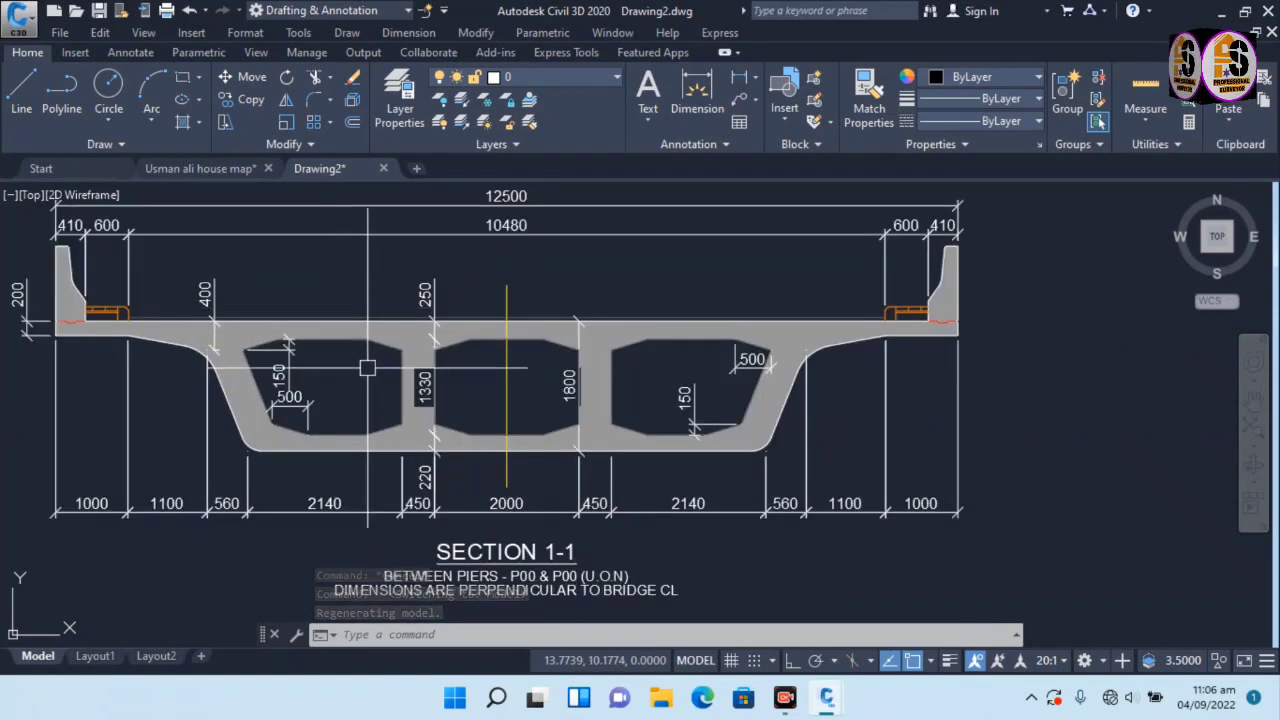
scroll(466, 386, "down", 2)
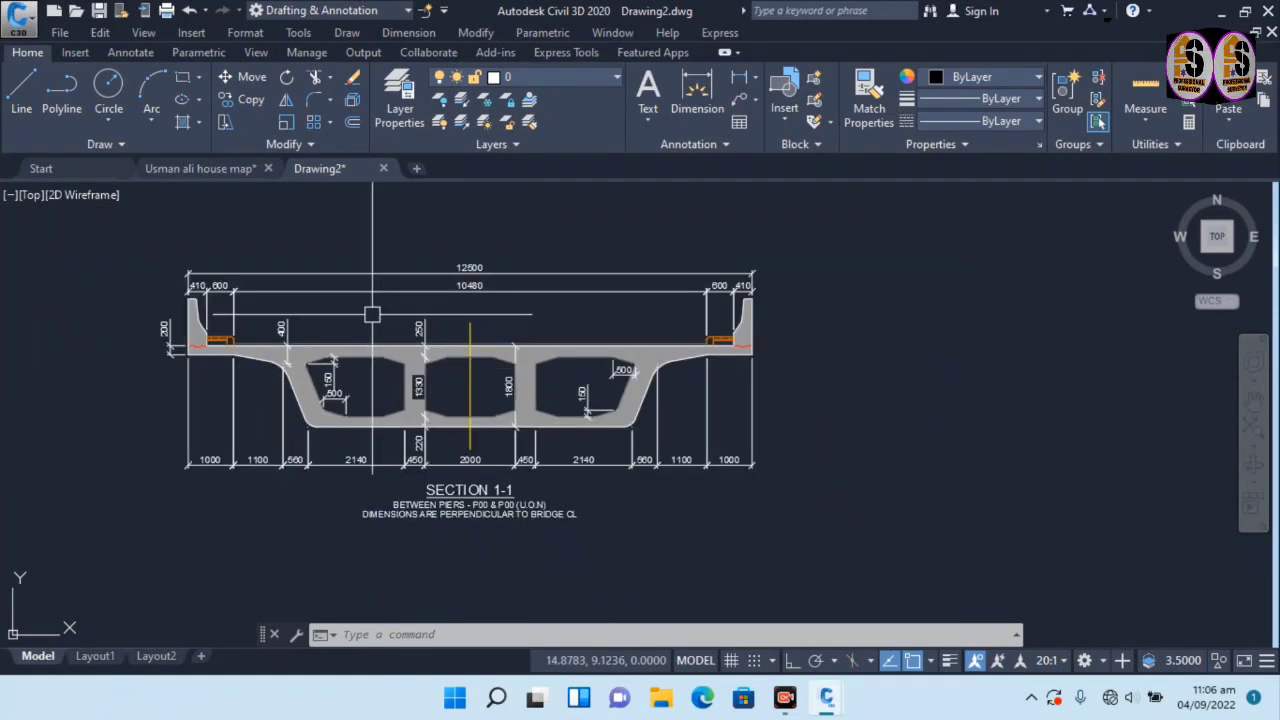
scroll(480, 383, "up", 1)
scroll(380, 335, "up", 2)
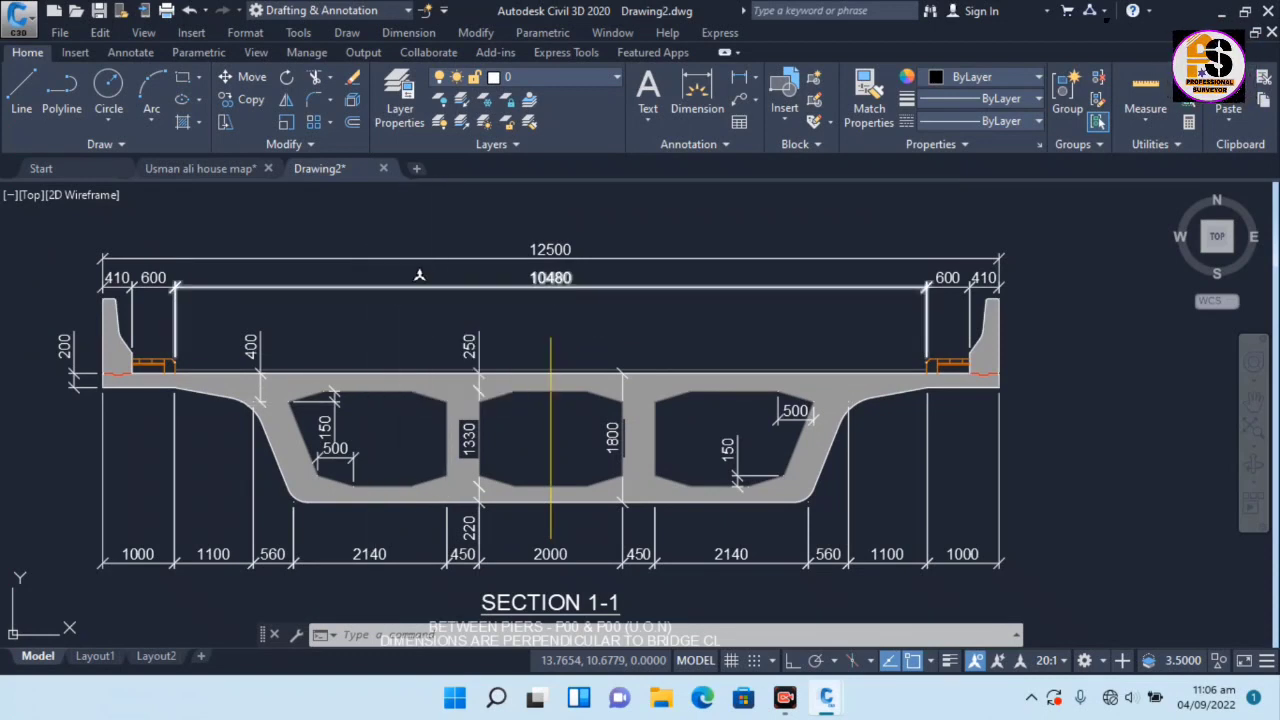
type("p")
key("Return")
left_click_drag(396, 341, 378, 300)
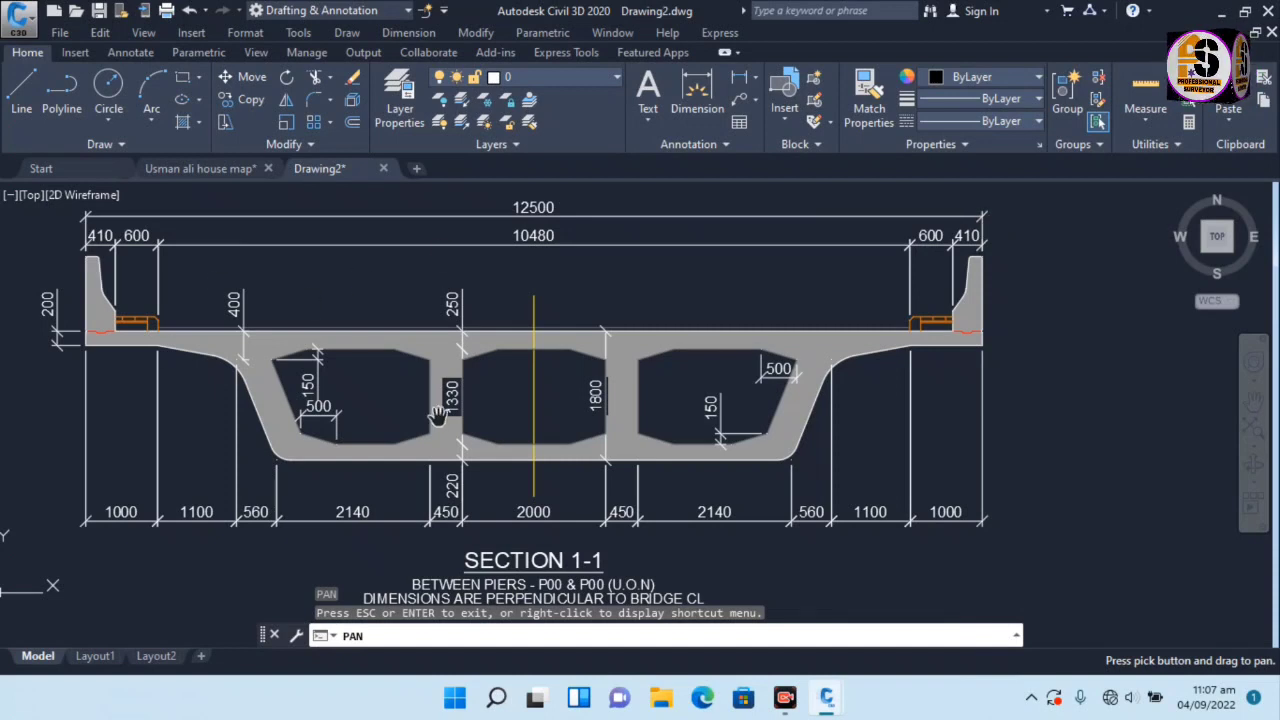
key("Escape")
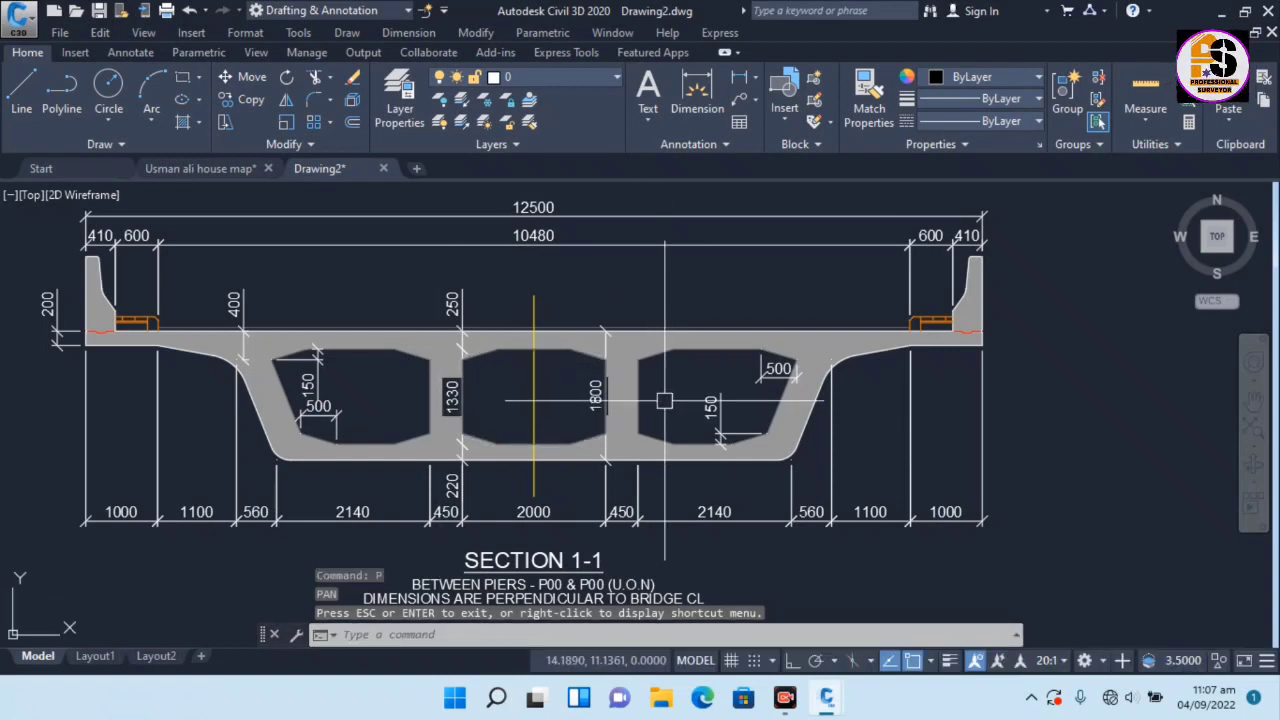
type("p")
key("Return")
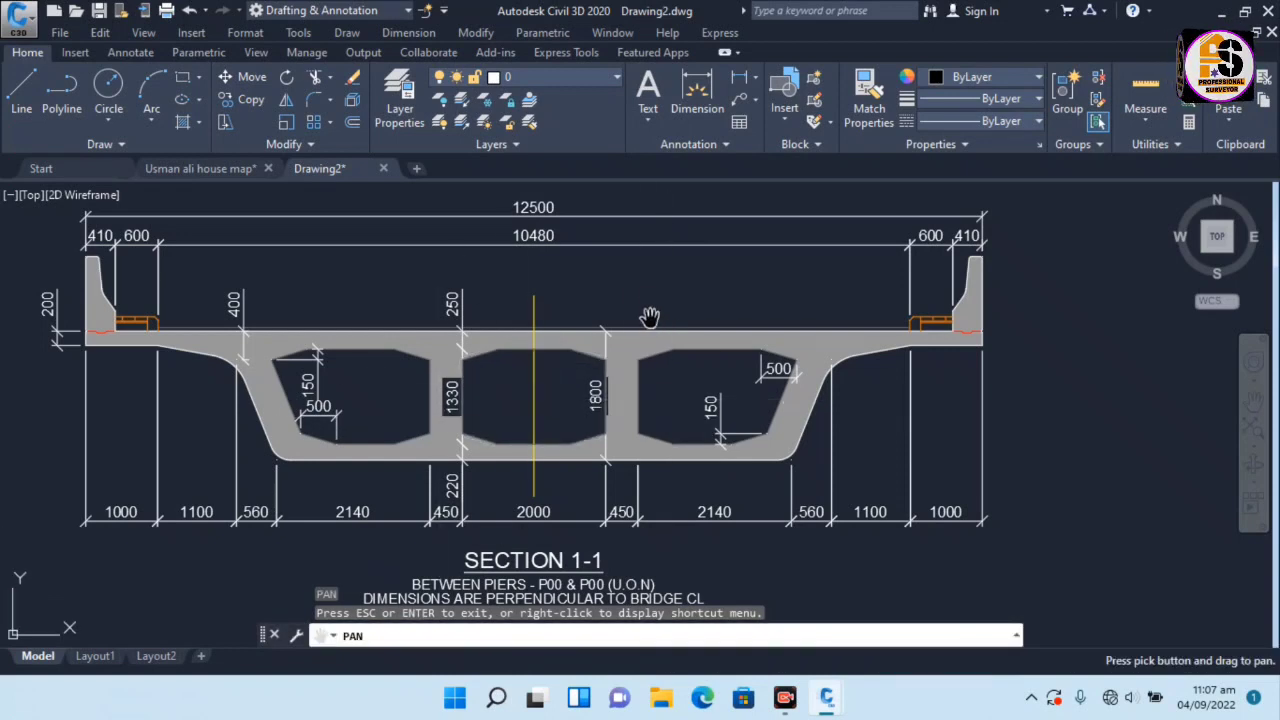